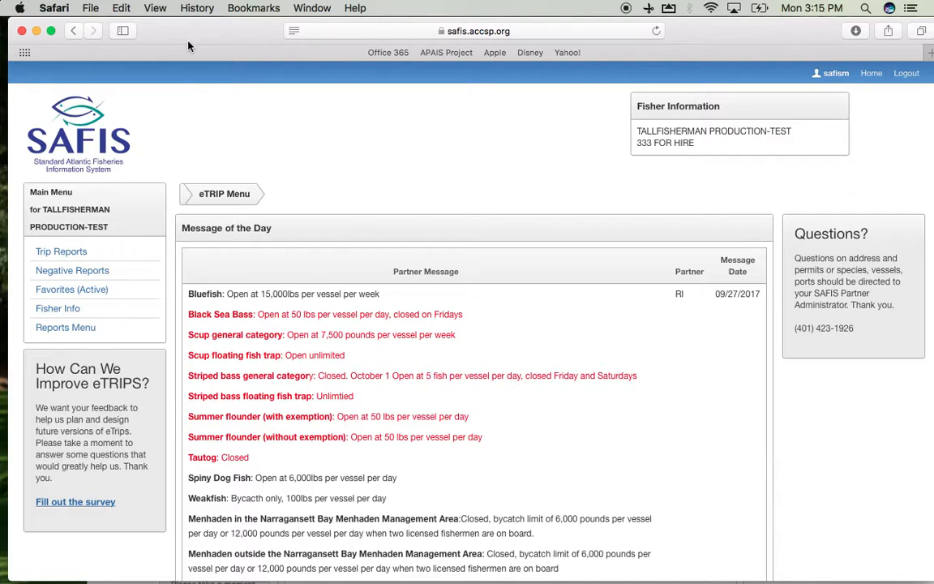
Step: Open the trip reports list and start creating a new trip report
click(64, 257)
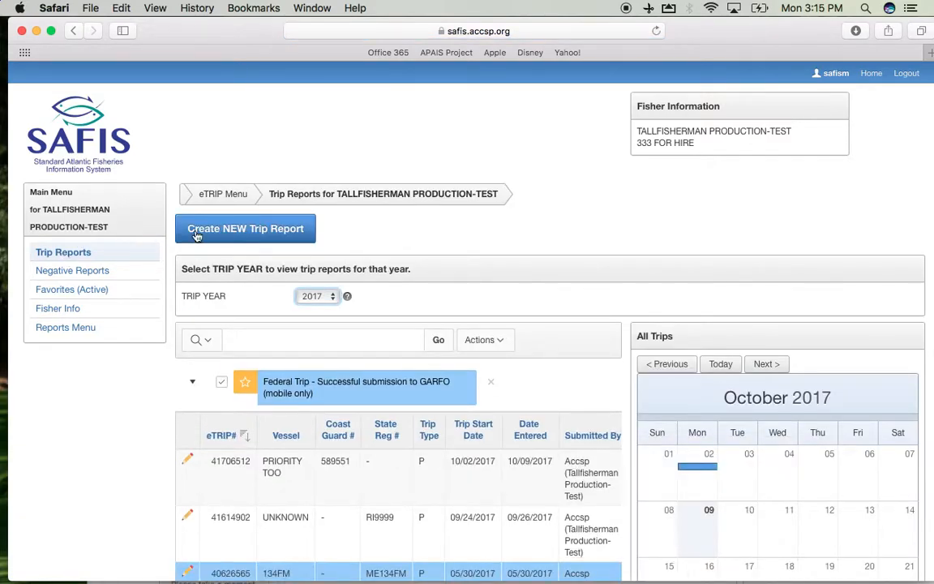
scroll(486, 272, down, 4)
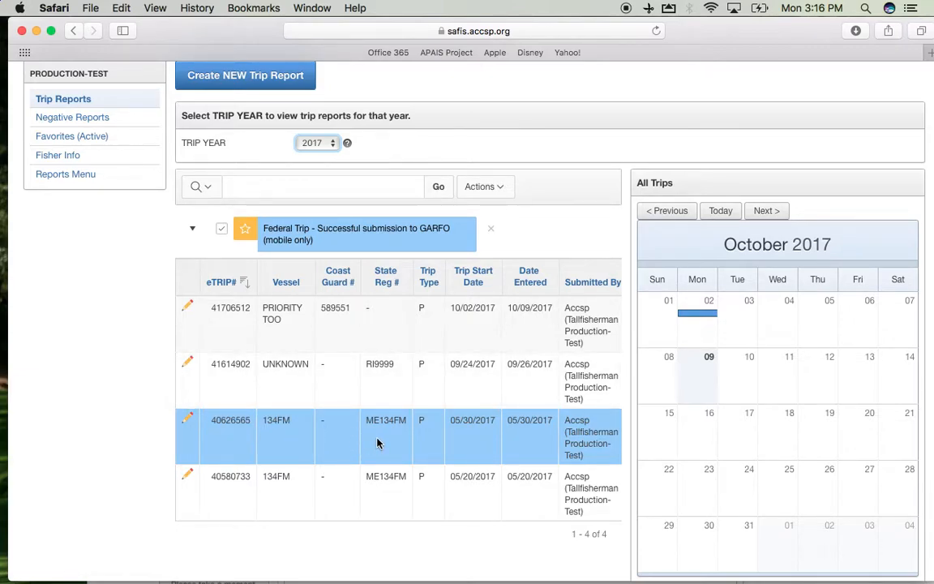
scroll(377, 442, up, 3)
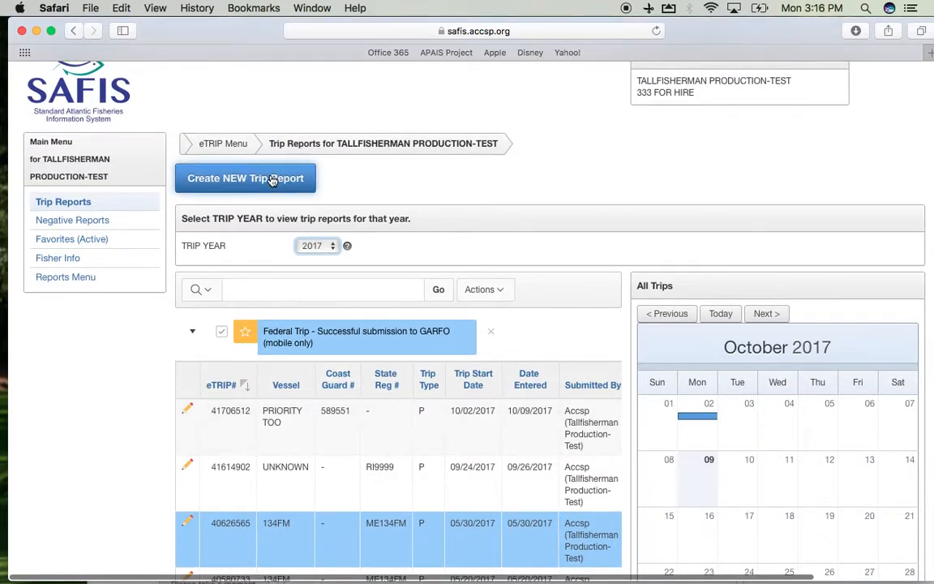
click(273, 180)
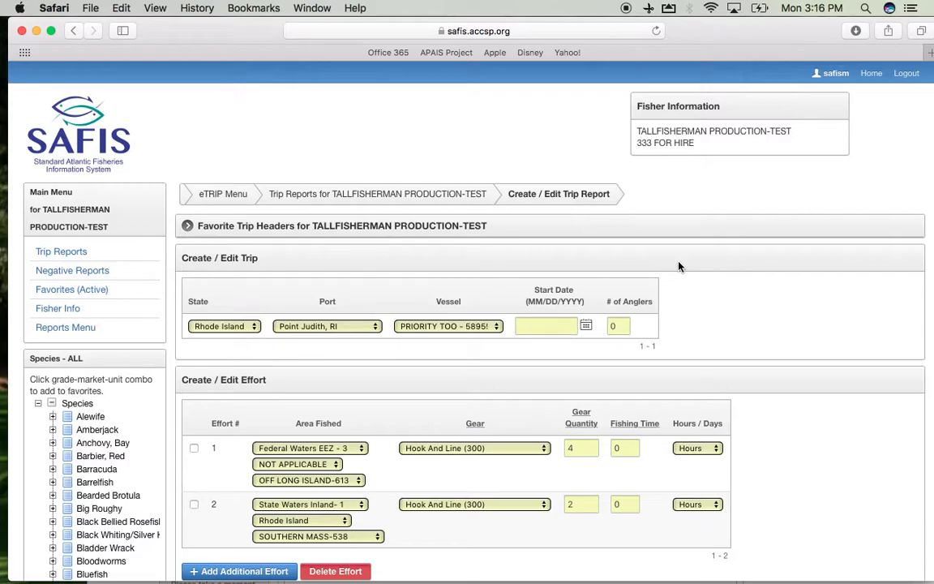
Step: Enter a trip start date of 10/2/2017 and set the number of anglers to 6
scroll(679, 267, down, 2)
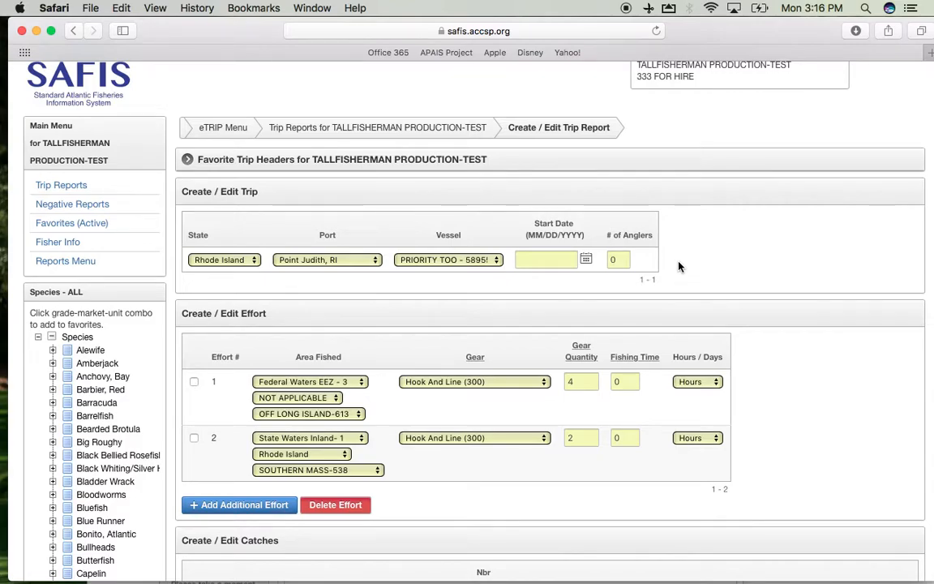
click(556, 256)
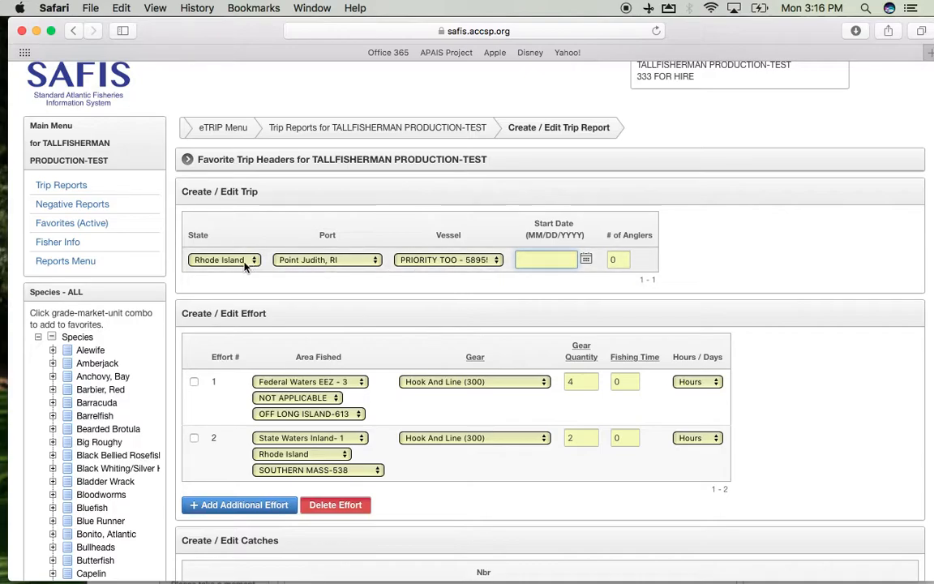
text(10/2/2017)
click(615, 259)
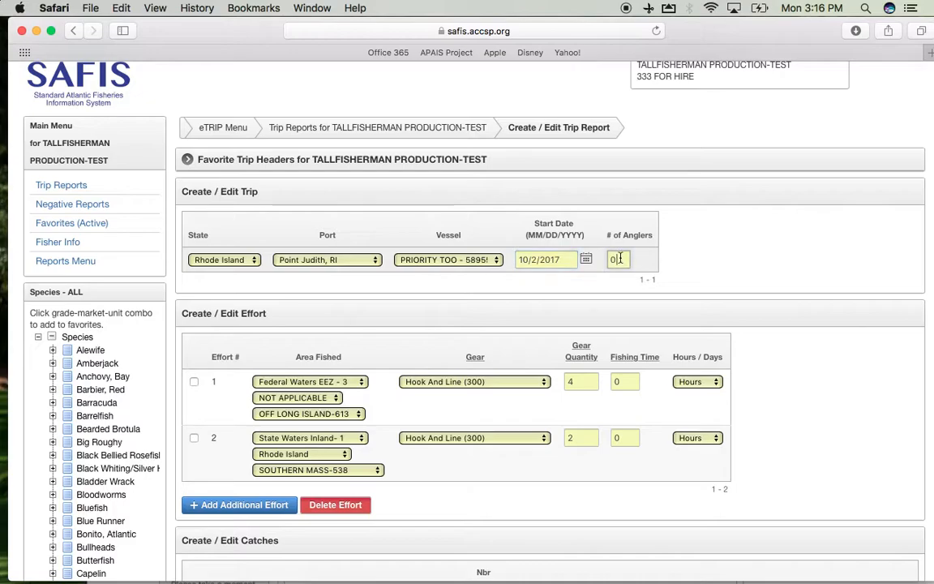
text(6)
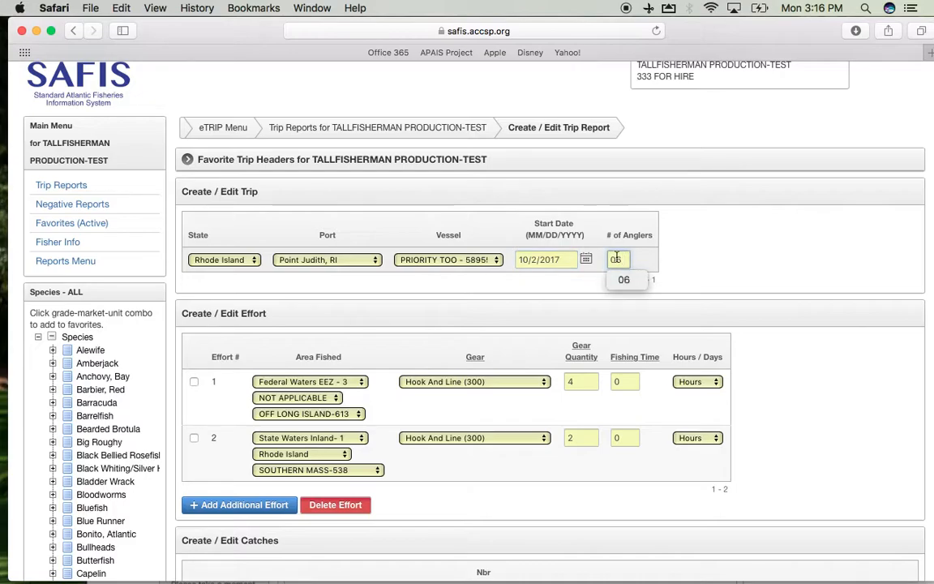
click(439, 284)
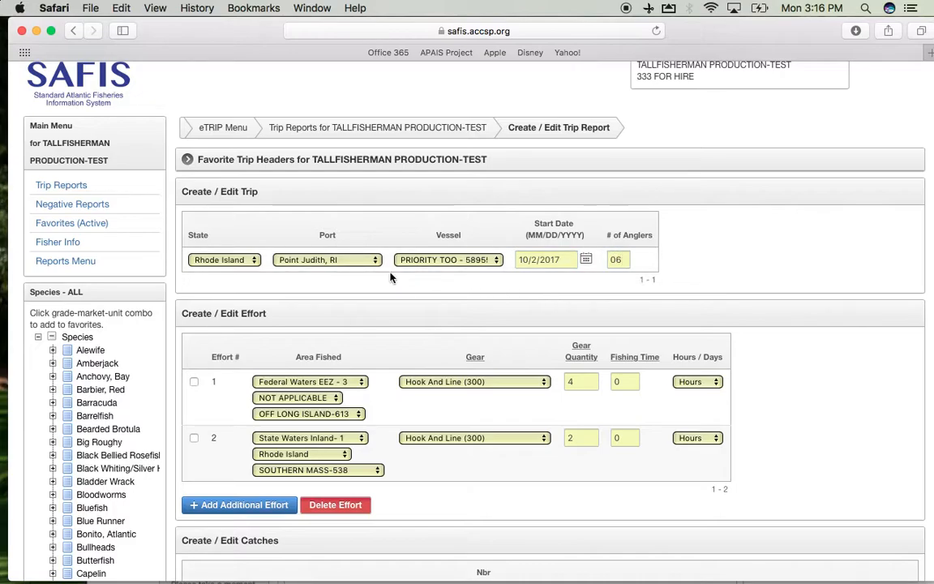
Step: Open the port list to review the available ports for the trip
click(317, 259)
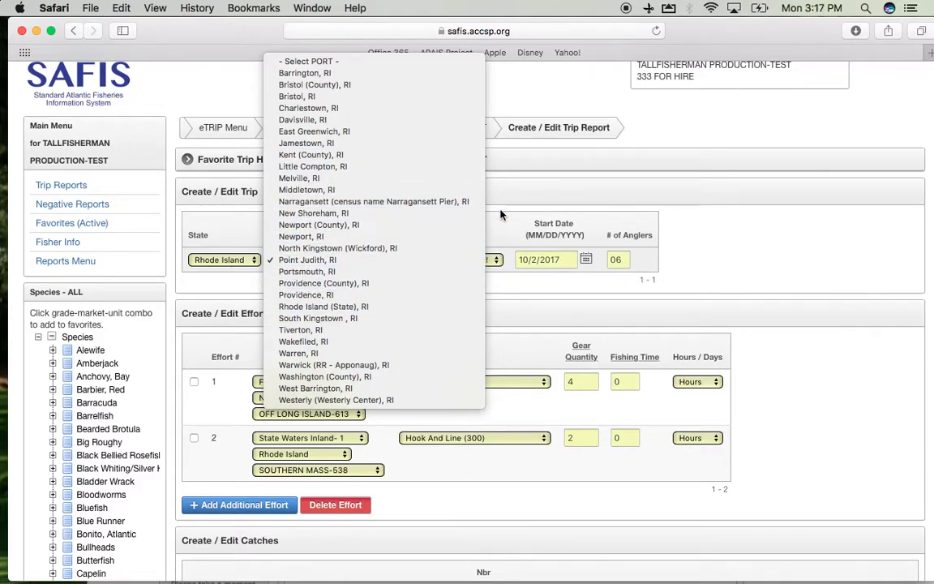
click(517, 219)
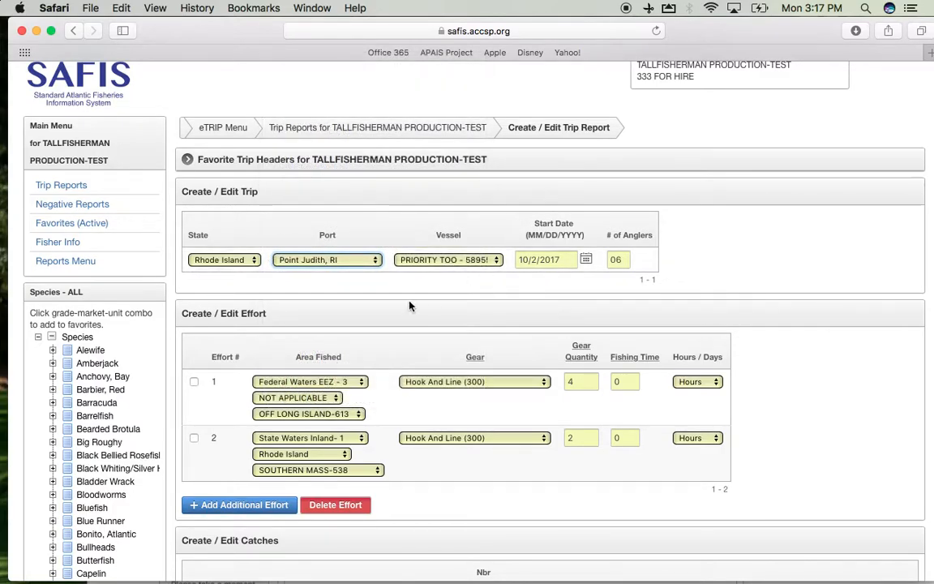
Step: Select effort 2 and set its fishing time to 4 hours
scroll(397, 305, down, 3)
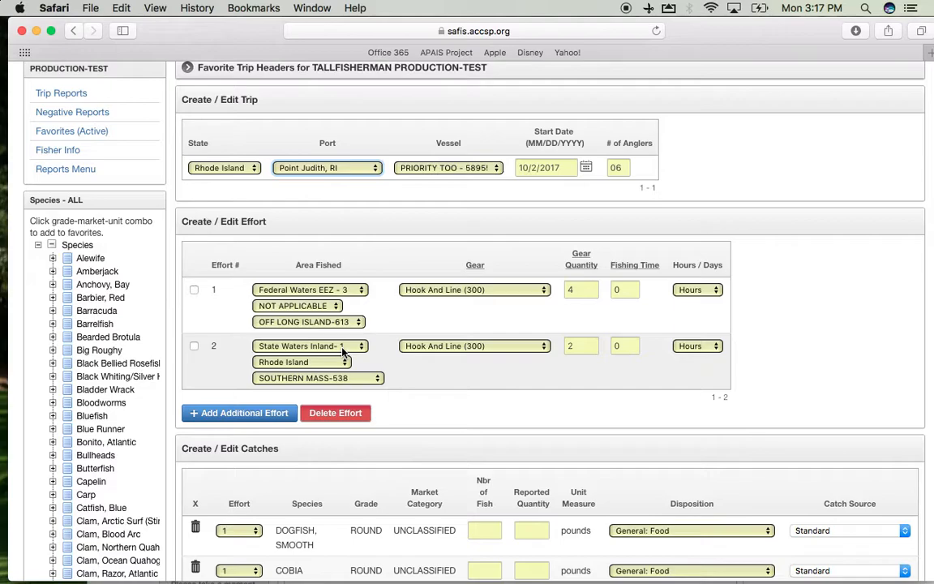
click(194, 347)
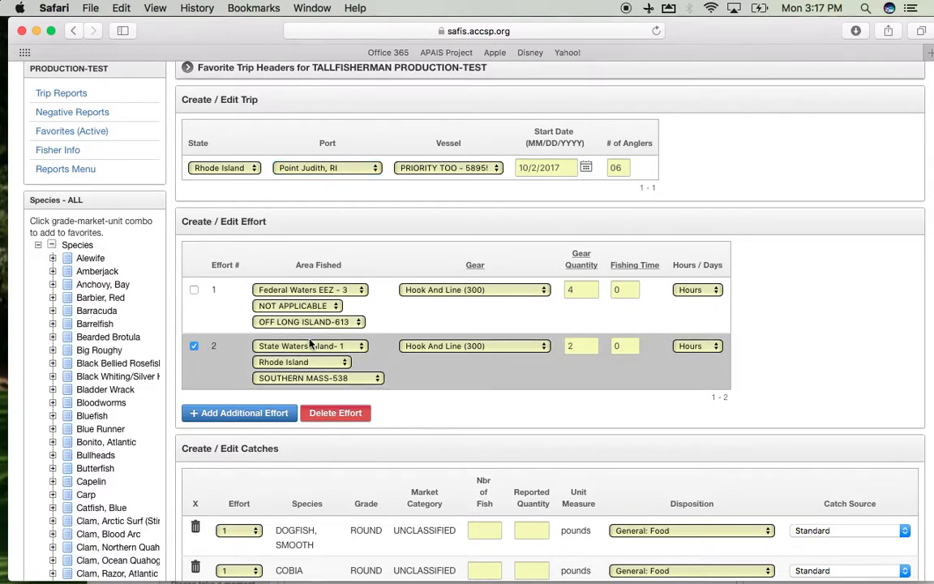
click(623, 347)
text(4)
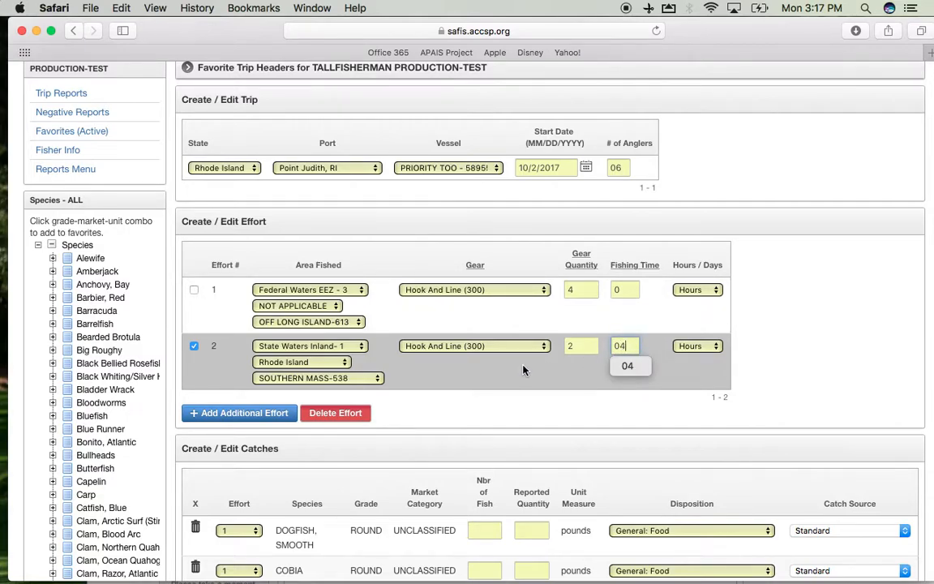
click(608, 374)
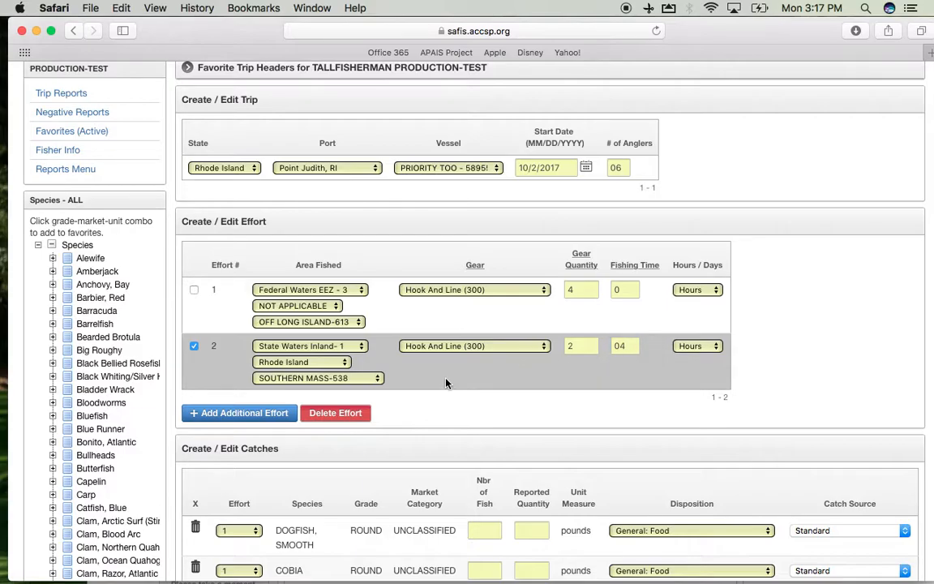
Step: Enter 3 fish and a reported quantity of 27 pounds for the effort 2 summer flounder catch, keeping General: Food disposition
scroll(445, 383, down, 5)
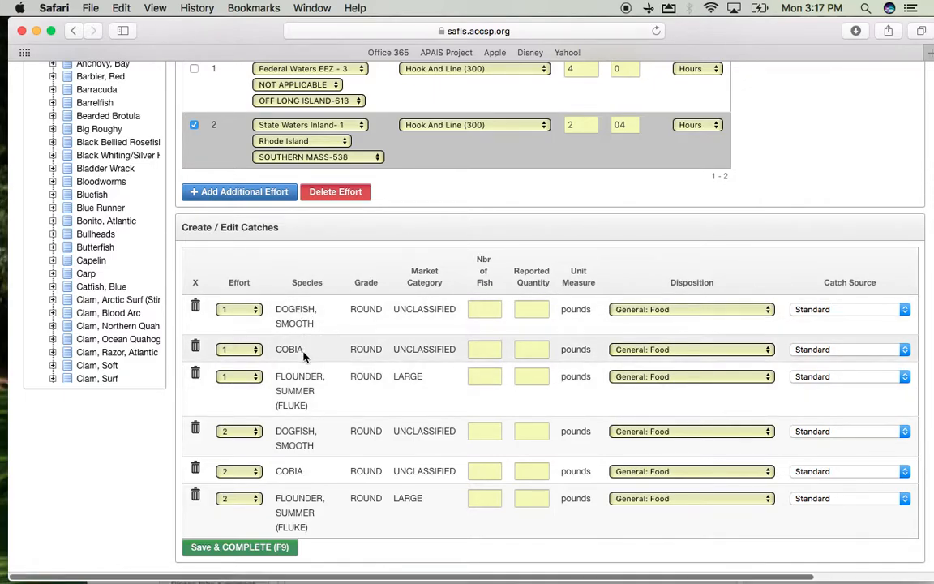
scroll(304, 355, down, 1)
scroll(303, 357, up, 1)
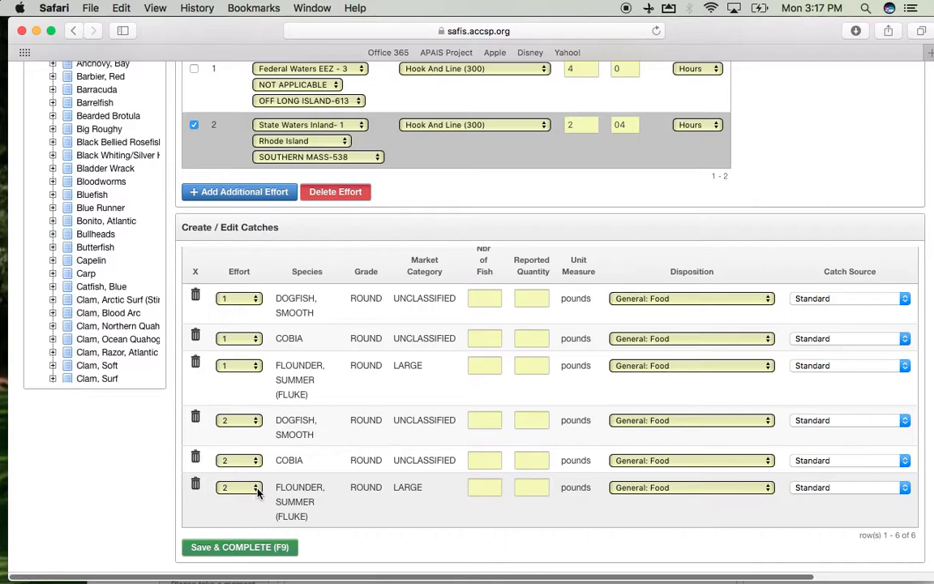
click(255, 488)
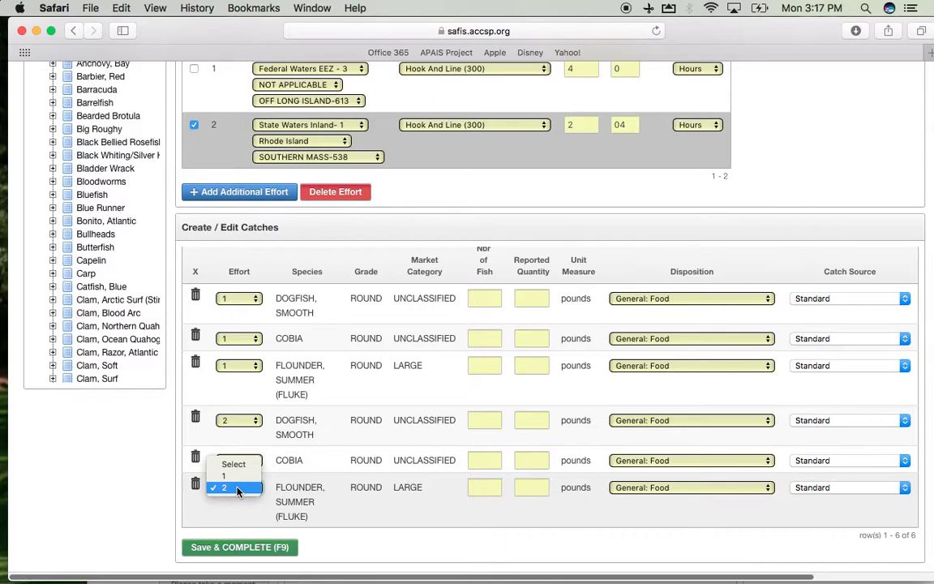
click(238, 489)
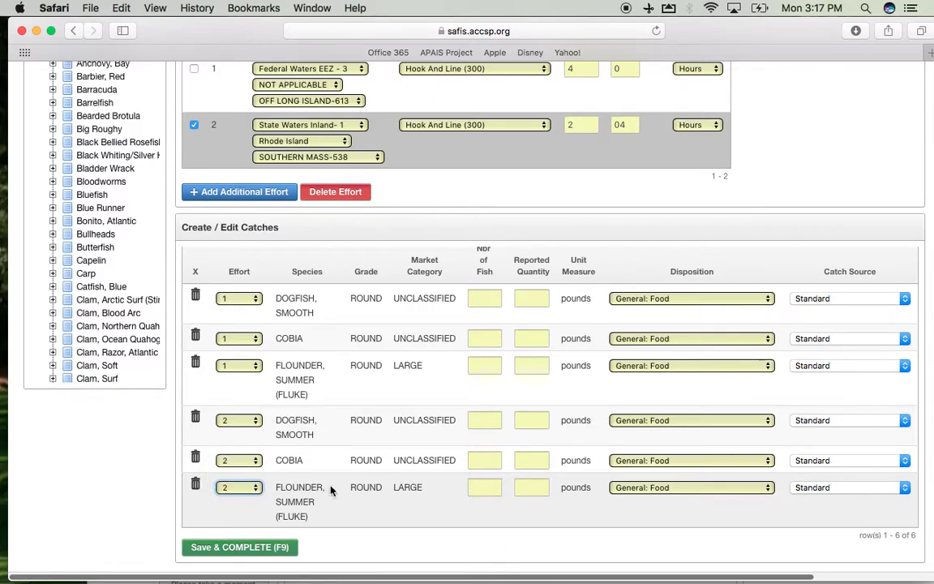
click(475, 487)
text(3)
click(547, 487)
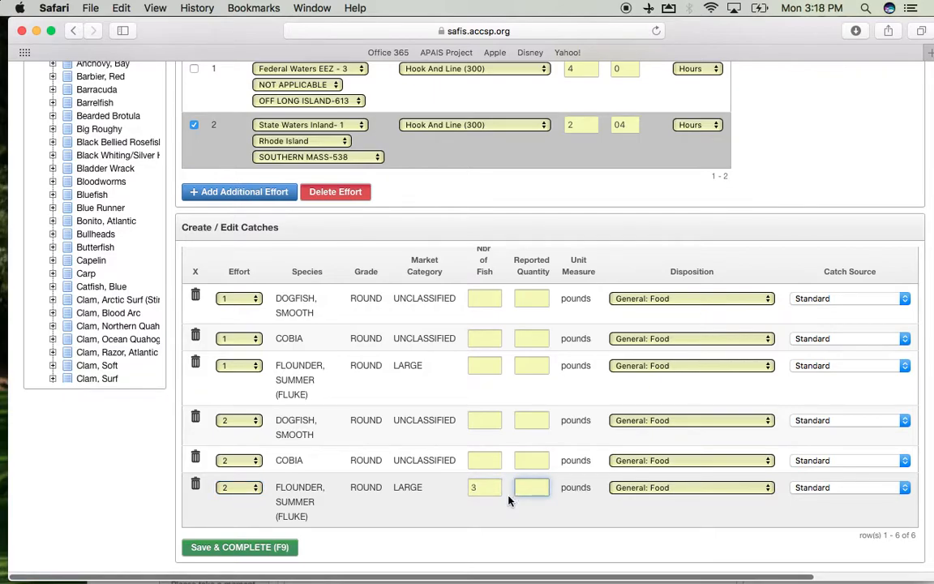
text(27)
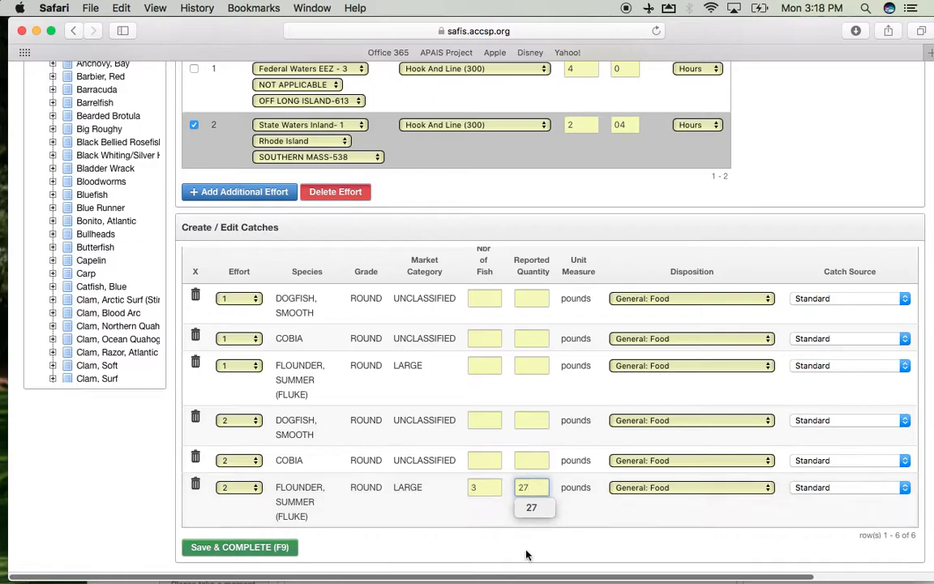
click(599, 520)
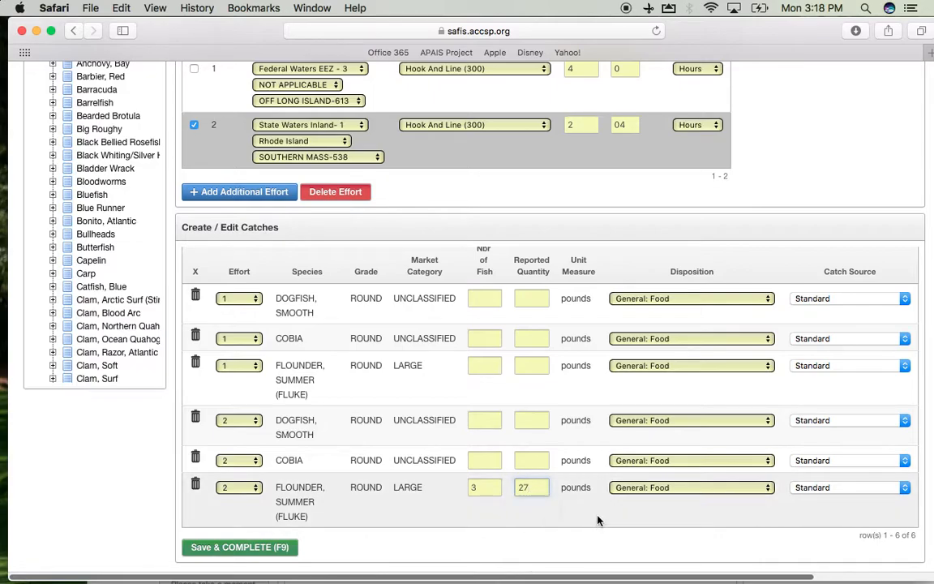
click(694, 488)
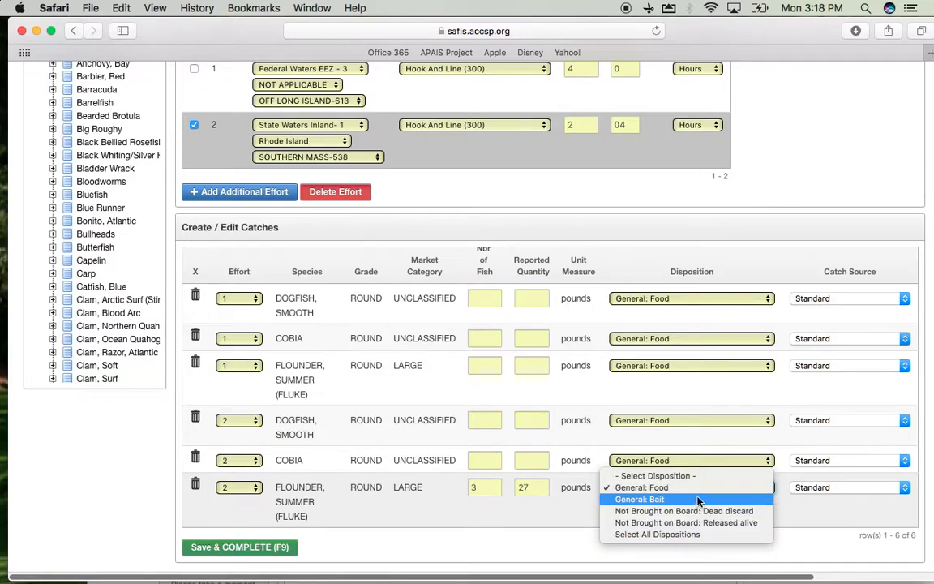
click(699, 491)
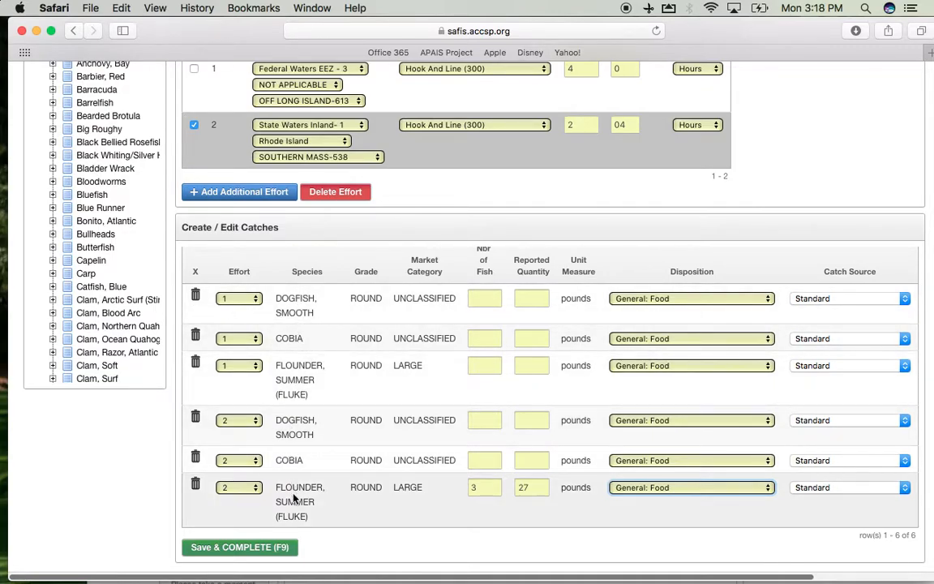
Step: Add a Haddock round-unclassified catch by picking it from the species tree
scroll(293, 495, up, 3)
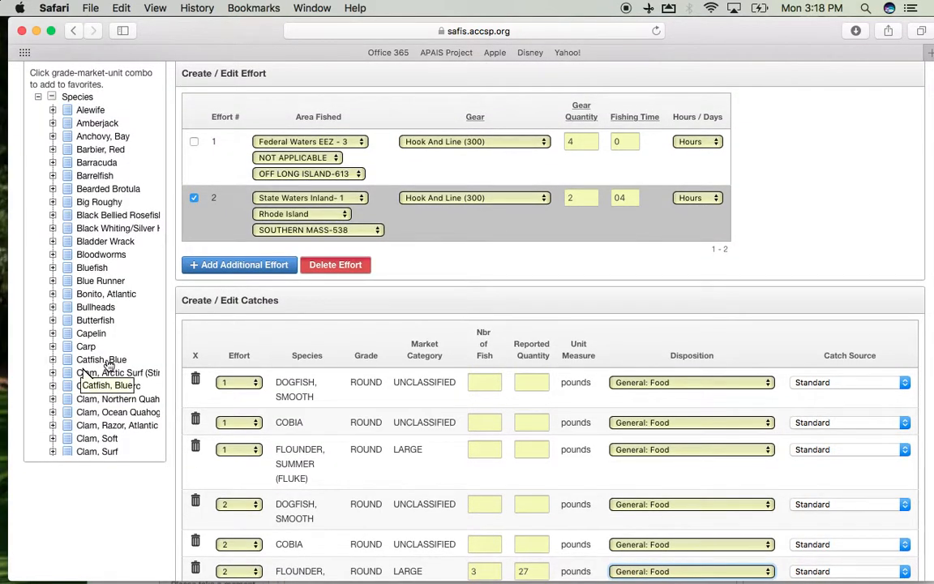
scroll(93, 357, down, 10)
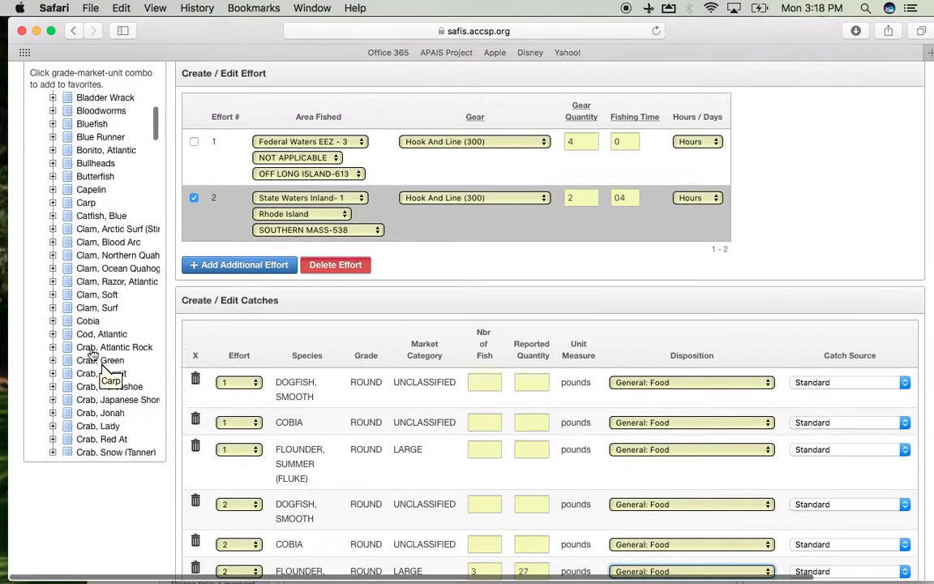
scroll(93, 357, down, 10)
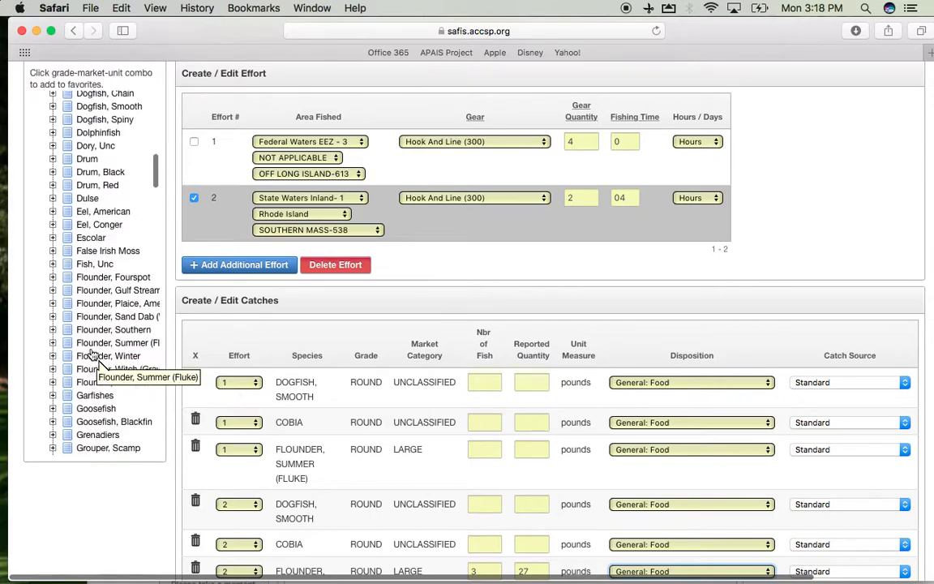
scroll(93, 357, down, 5)
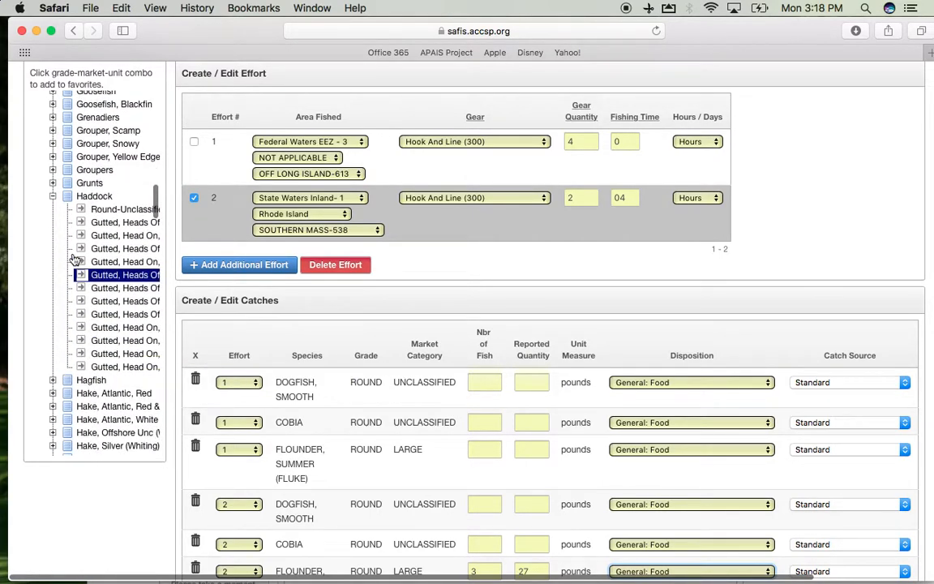
click(84, 212)
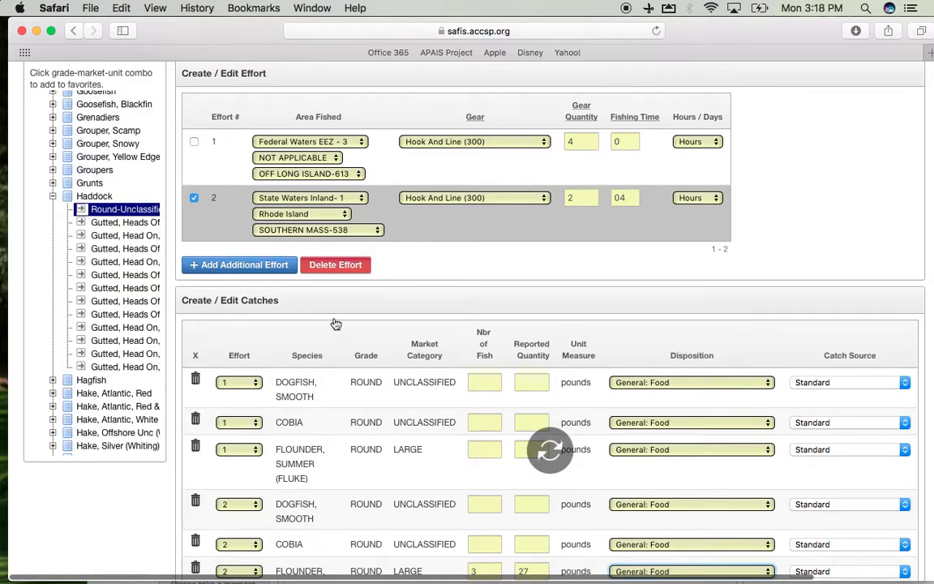
Step: Assign the haddock catch to effort 2 with 2 fish, 46 pounds reported, and General: Food disposition
scroll(429, 425, down, 1)
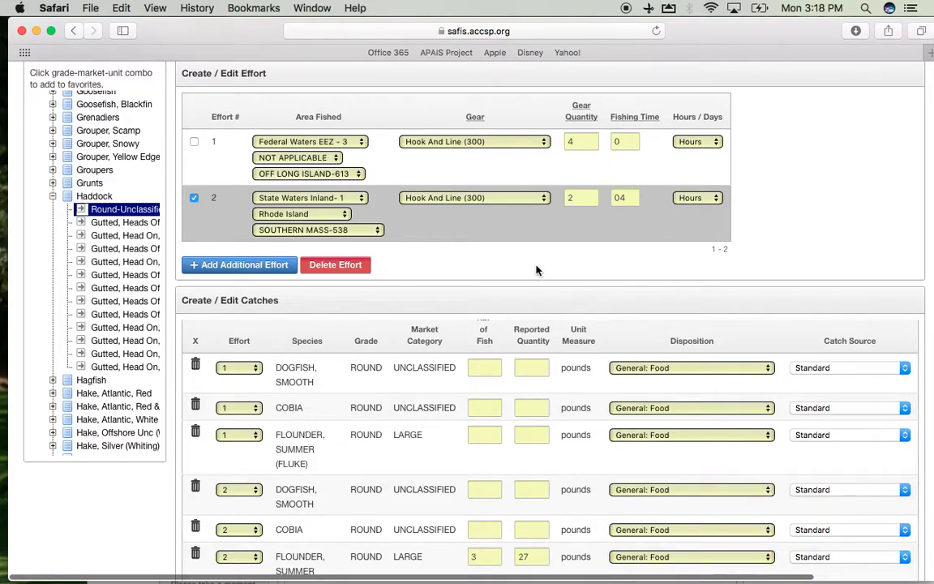
scroll(536, 270, down, 3)
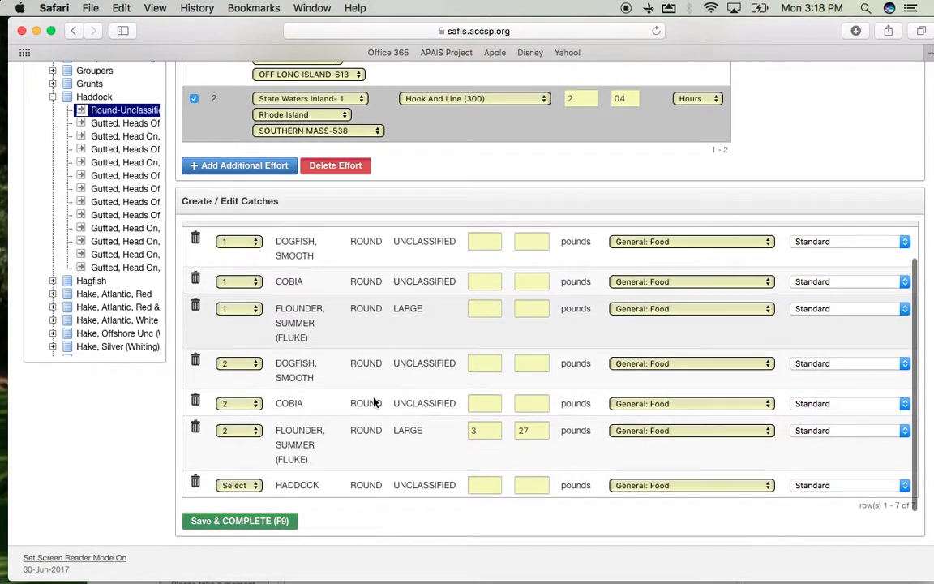
click(233, 485)
click(241, 507)
click(488, 486)
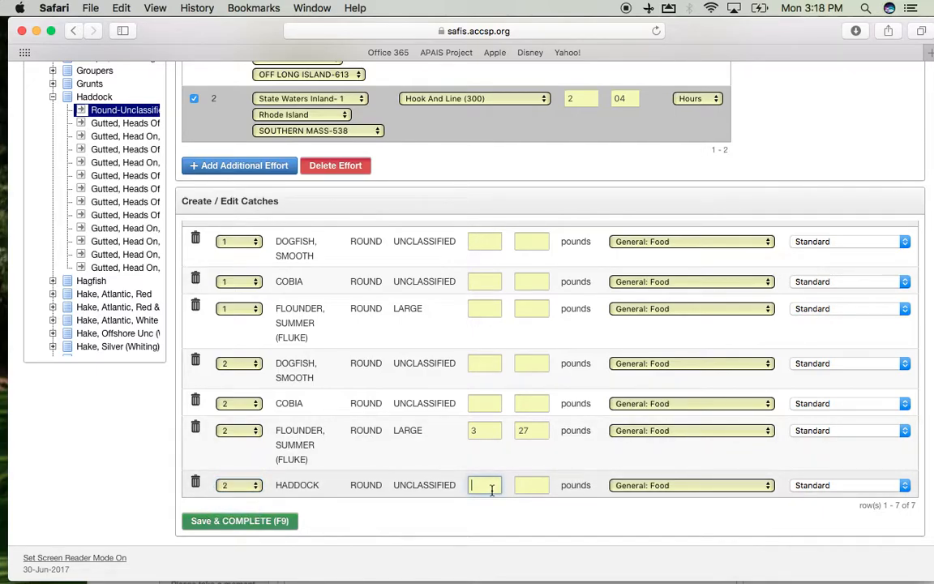
text(2)
click(535, 485)
text(46)
click(728, 487)
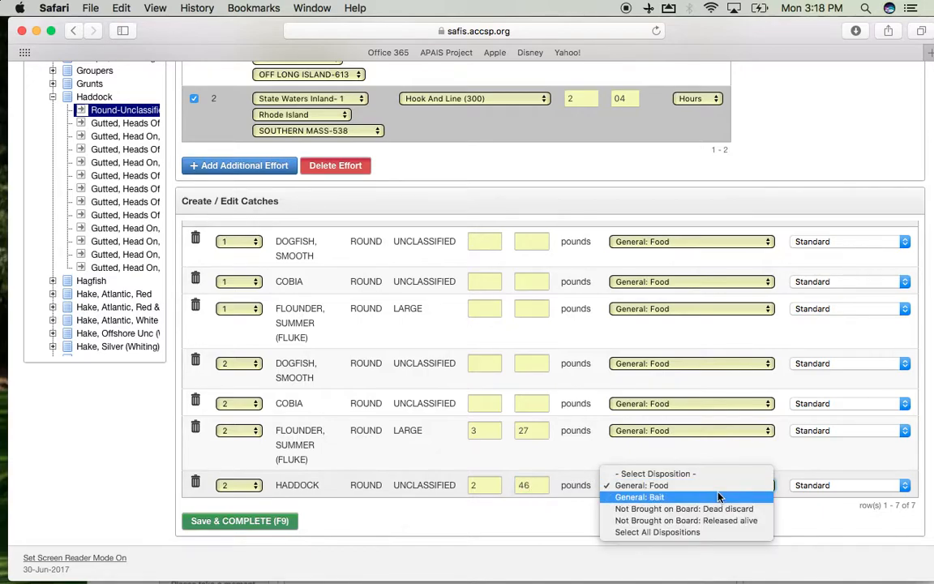
click(705, 508)
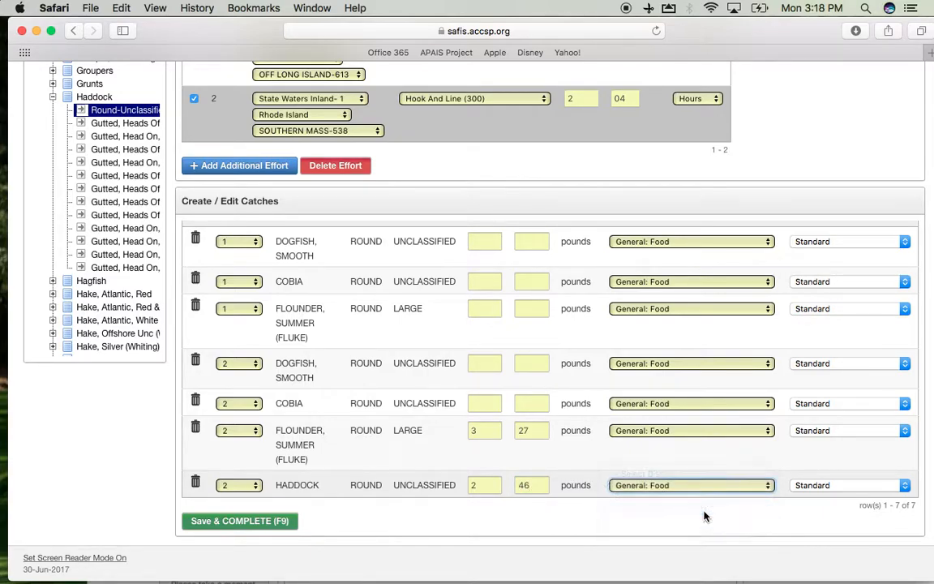
Step: Save and complete the trip report
click(275, 523)
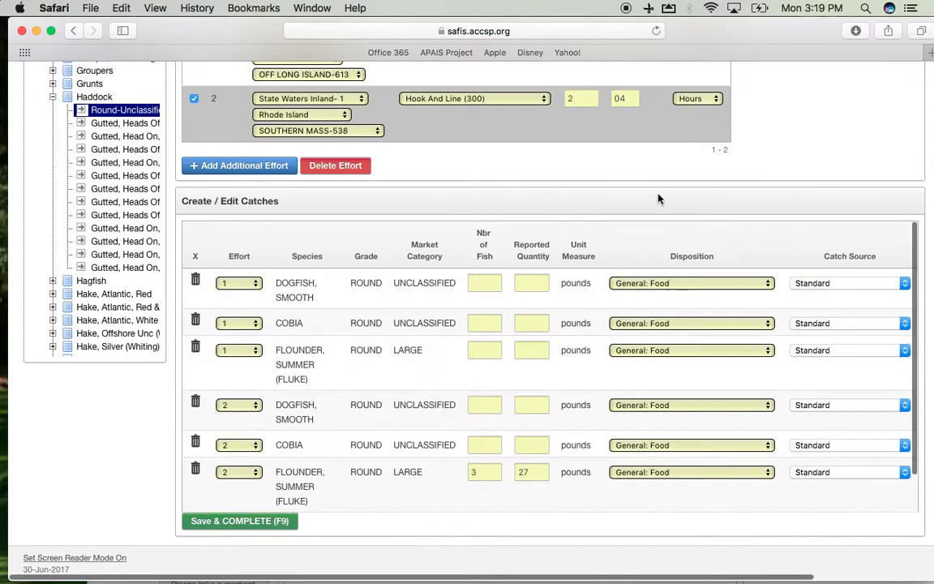
scroll(658, 198, up, 10)
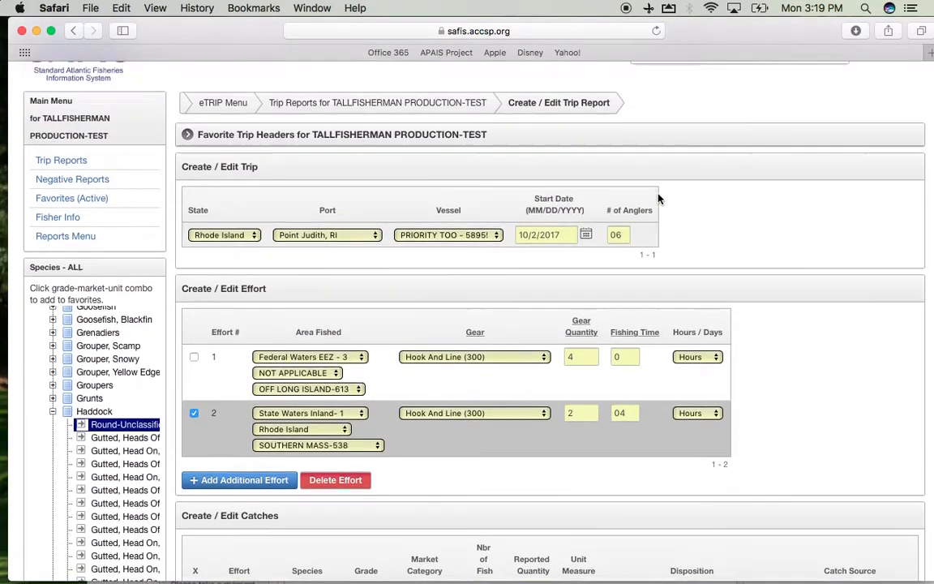
scroll(778, 234, down, 4)
scroll(778, 234, down, 4)
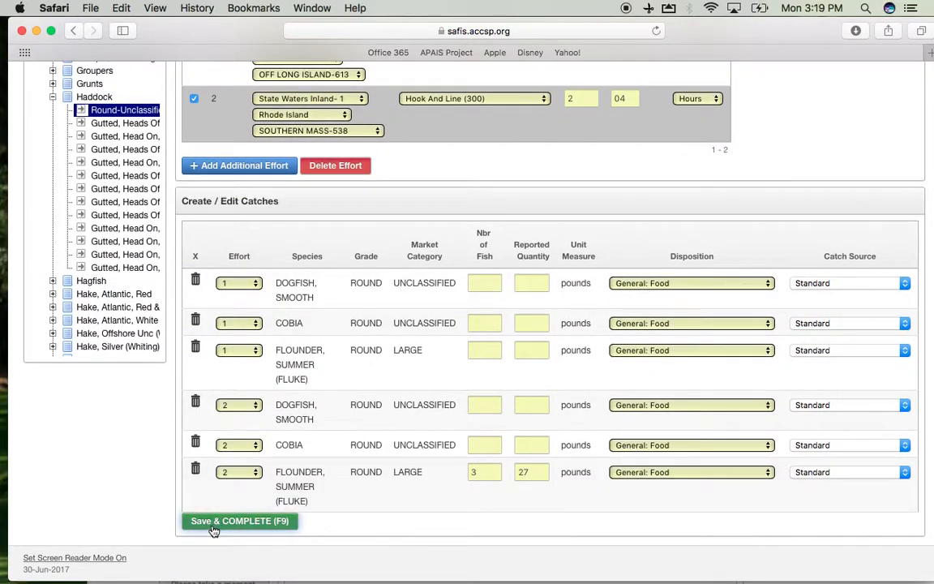
click(213, 525)
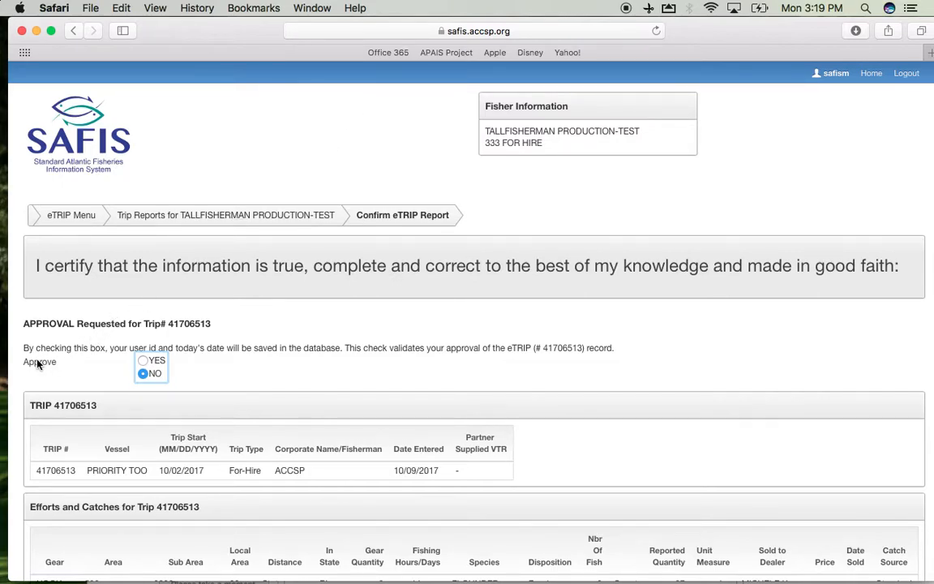
Step: Approve the certification of the eTRIP report with Yes and finish it
click(143, 360)
scroll(234, 380, down, 4)
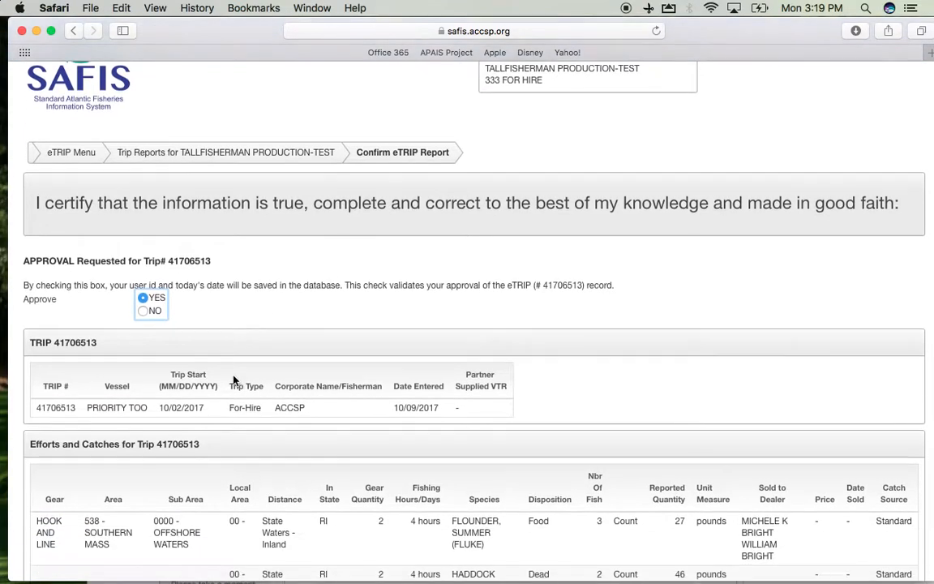
scroll(233, 380, down, 1)
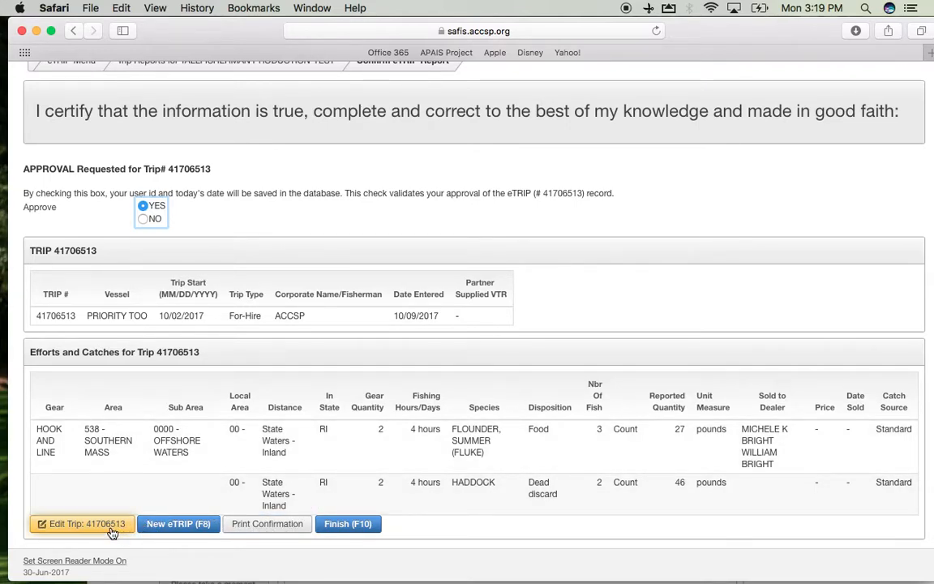
click(356, 525)
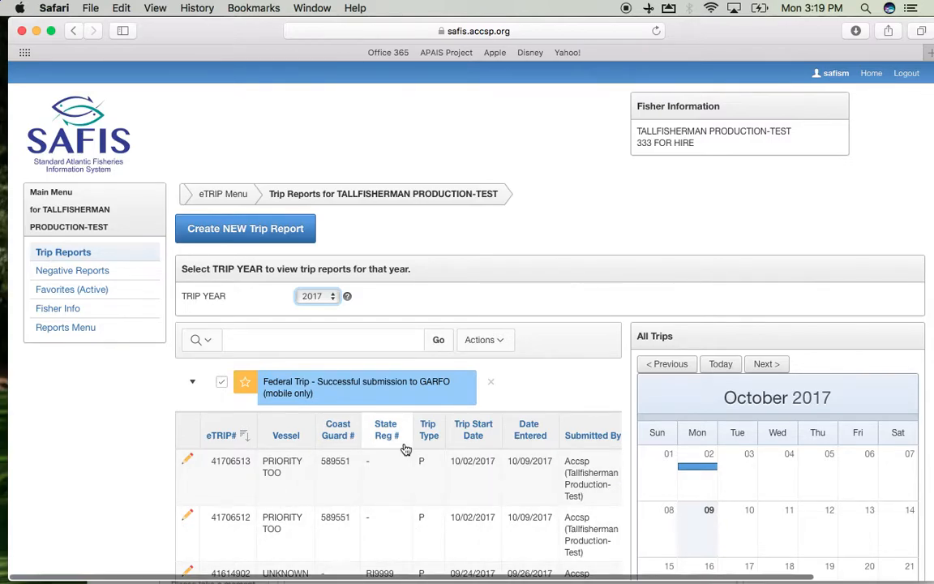
Step: Review the newly submitted trip's details in the trip reports list
scroll(405, 449, down, 3)
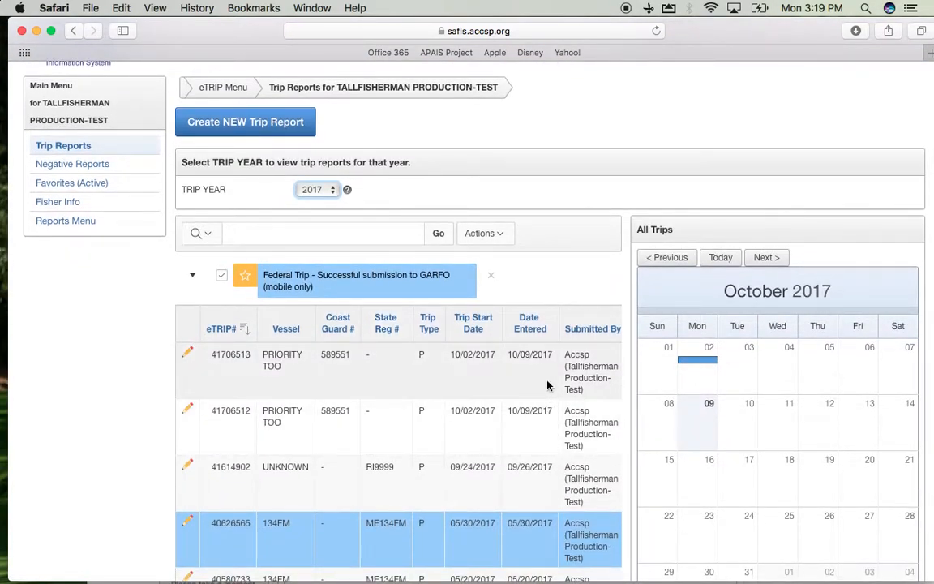
scroll(548, 386, right, 5)
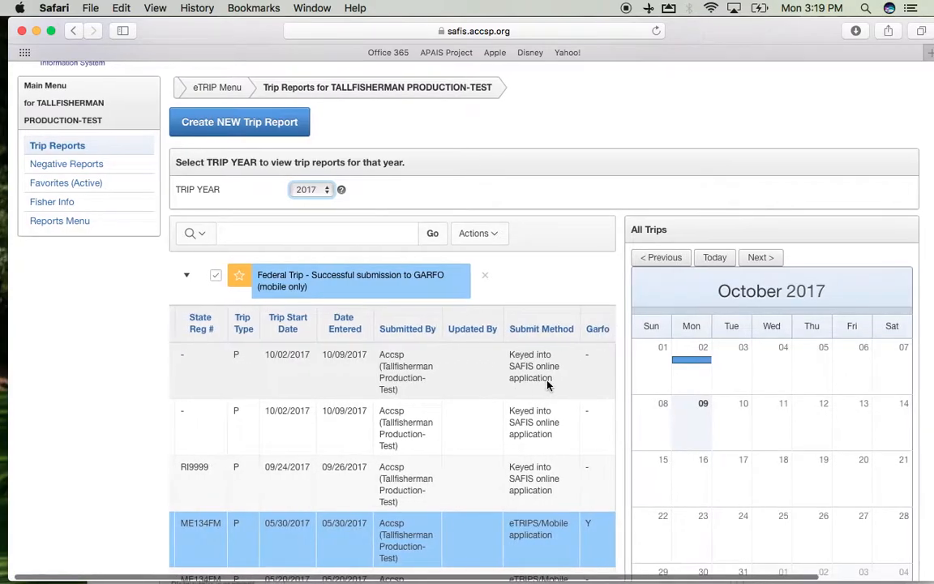
scroll(548, 383, left, 5)
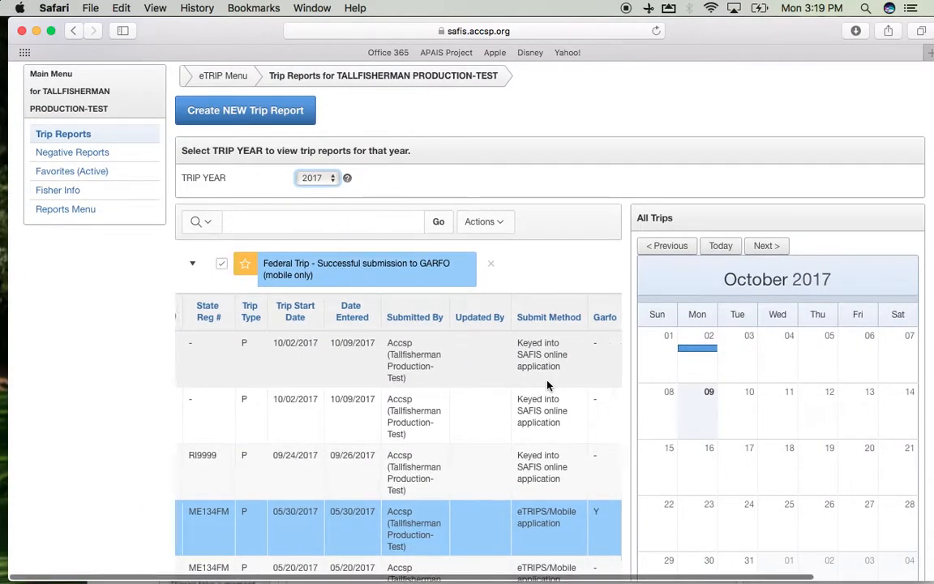
scroll(548, 386, left, 3)
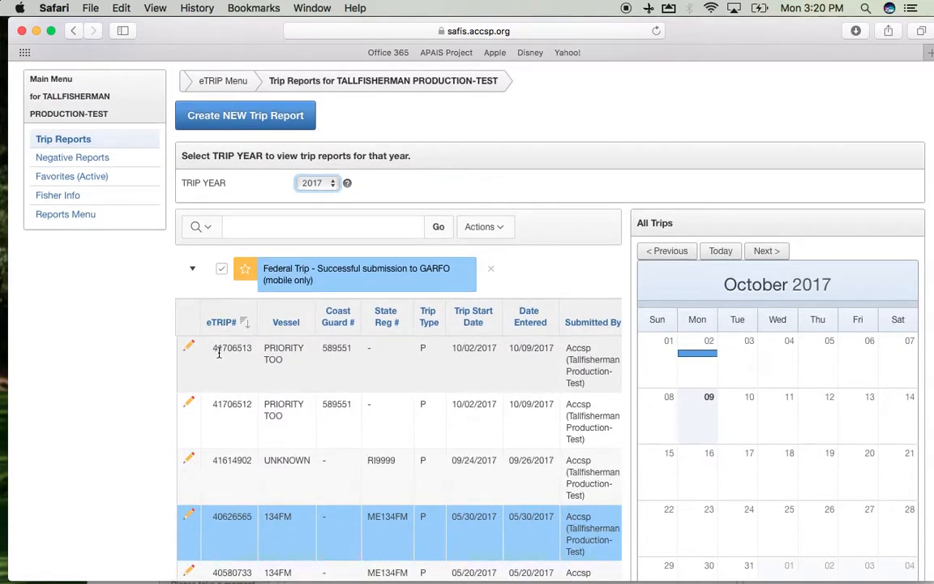
drag(213, 349, 247, 356)
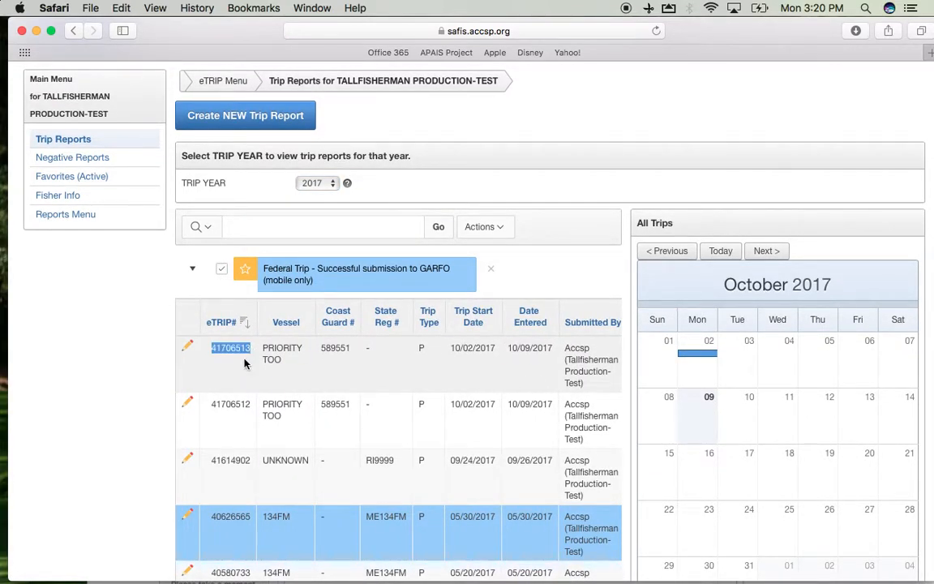
click(173, 317)
scroll(172, 317, up, 3)
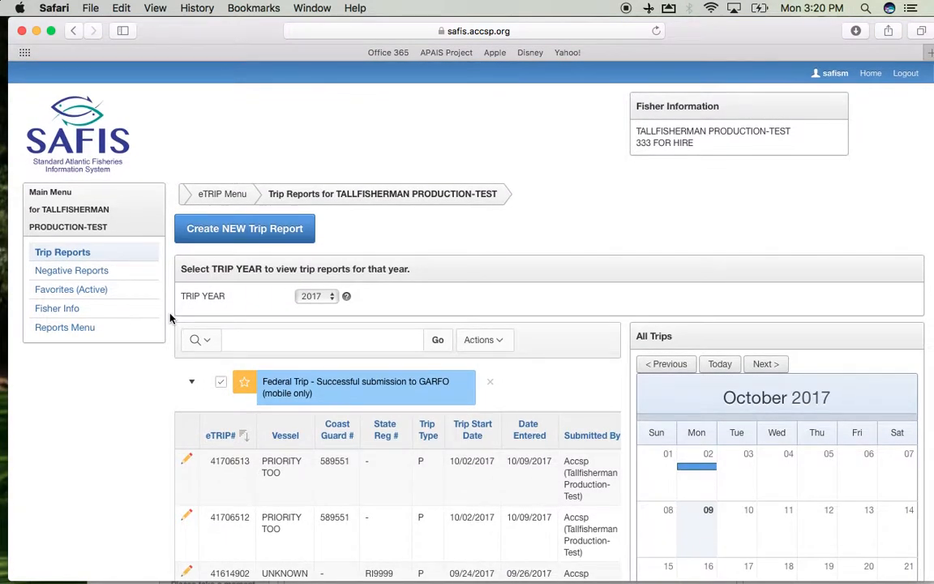
Step: Start a new negative (did not fish) report covering a range of days
click(73, 275)
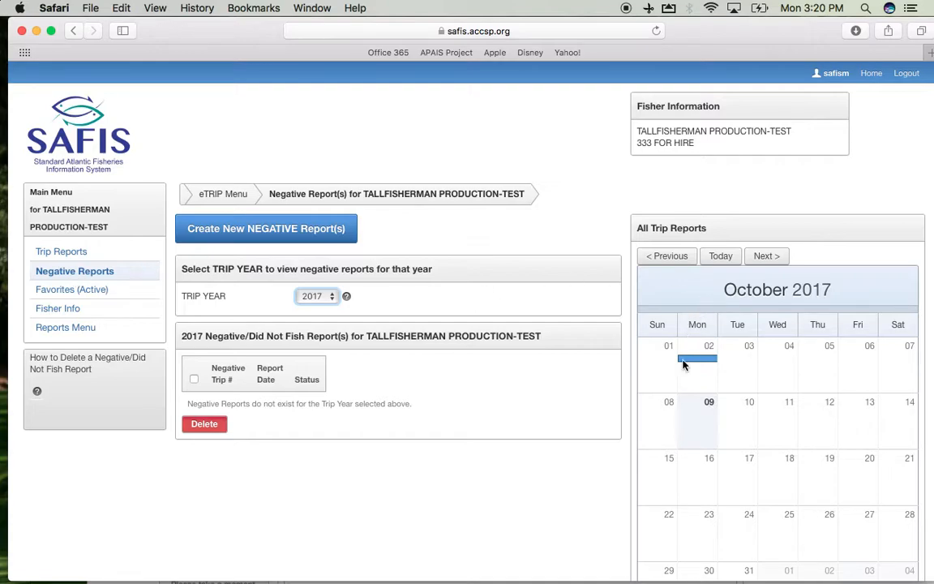
click(690, 263)
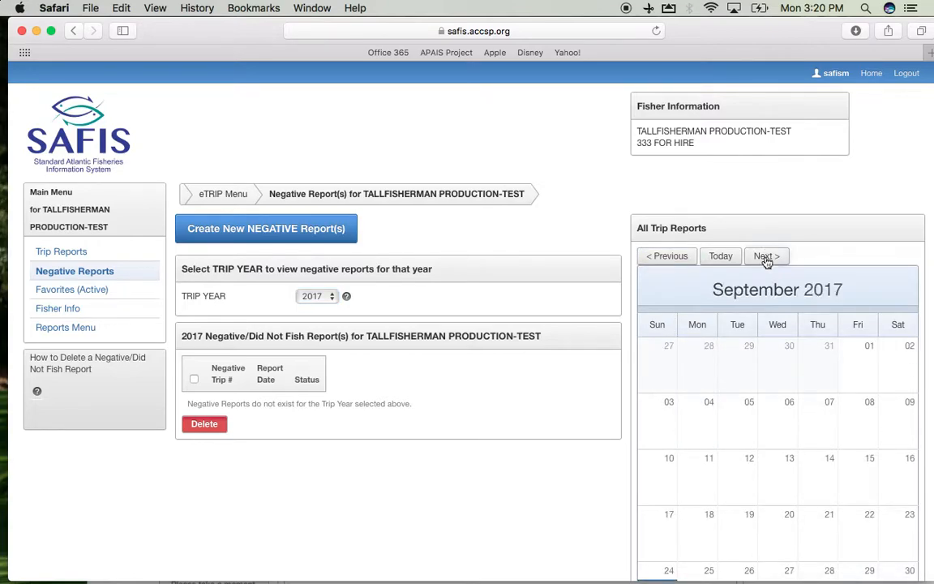
click(712, 258)
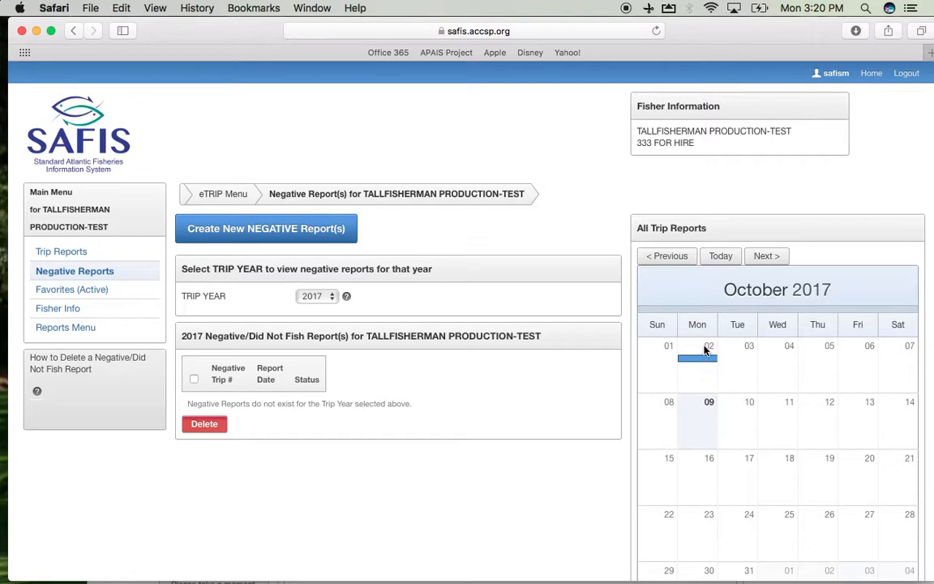
click(672, 255)
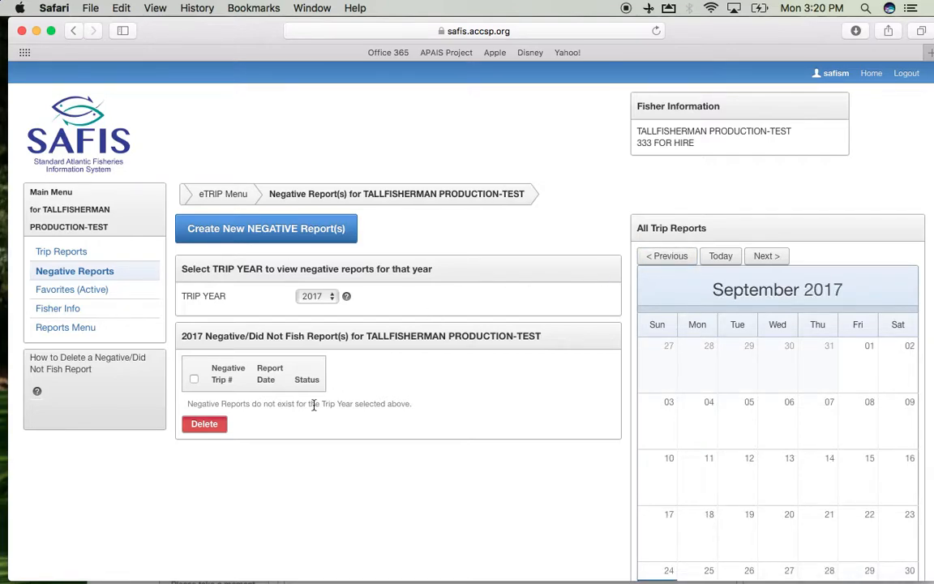
click(242, 230)
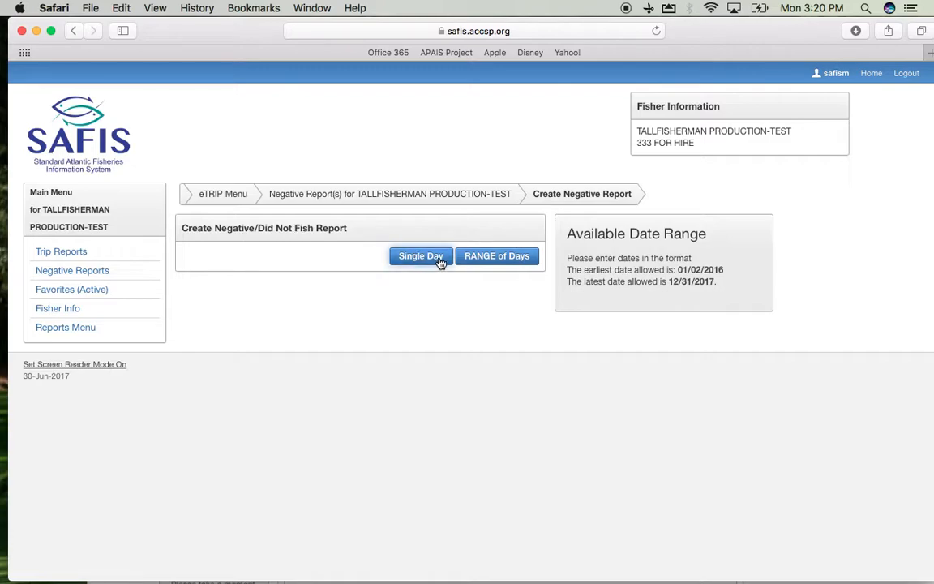
click(486, 262)
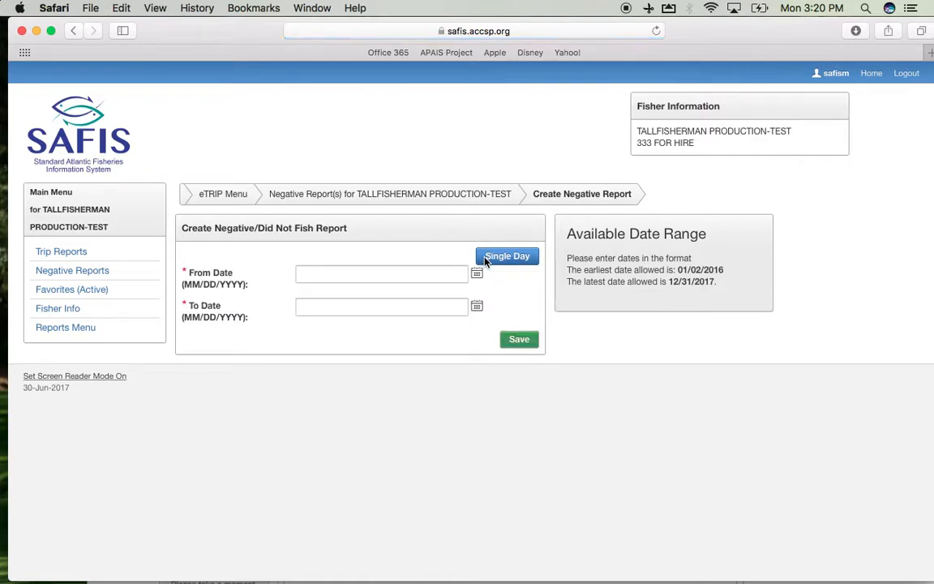
Step: Set the negative report's From Date to 10/2/2017 and its To Date to 10/05/2017
click(356, 273)
text(10/2)
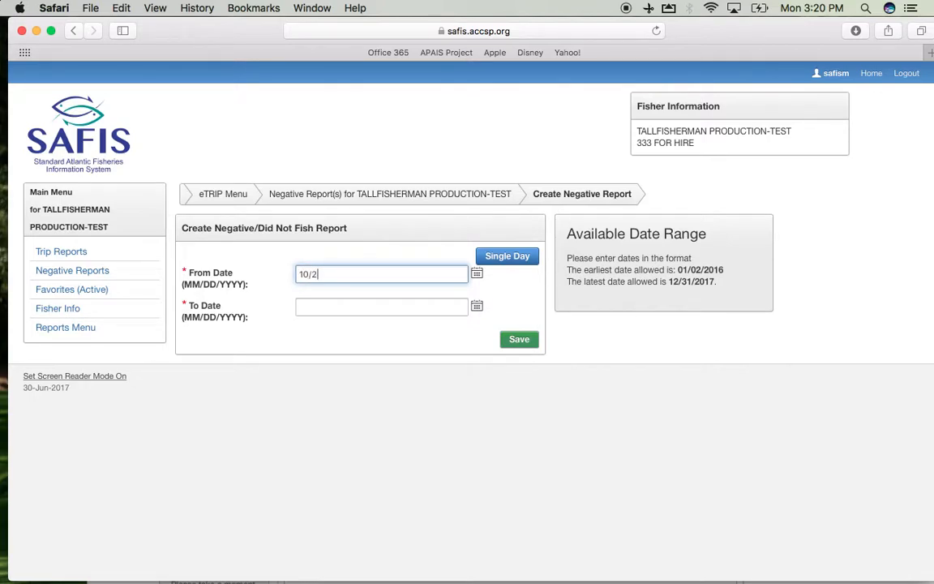
text(/2017)
click(329, 308)
text(10/)
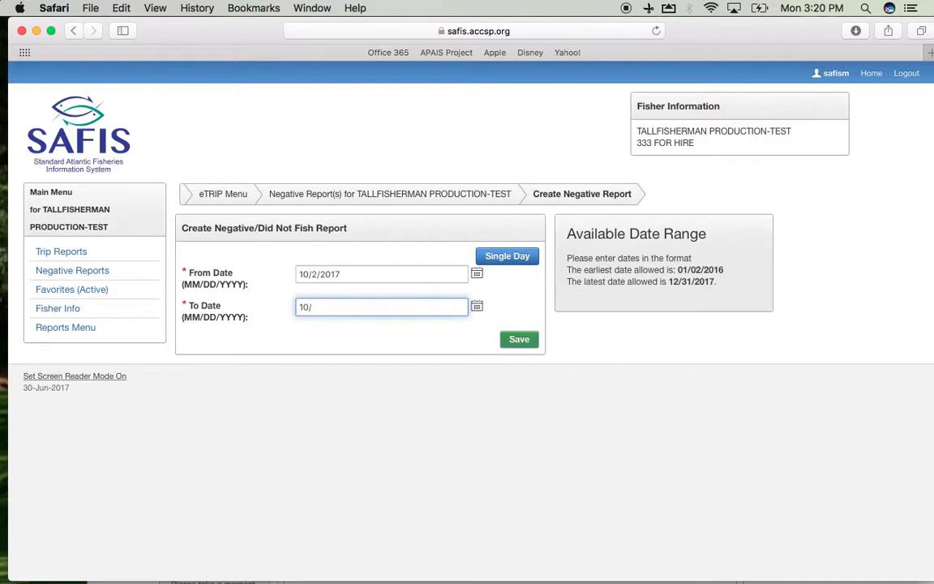
text(6/2017)
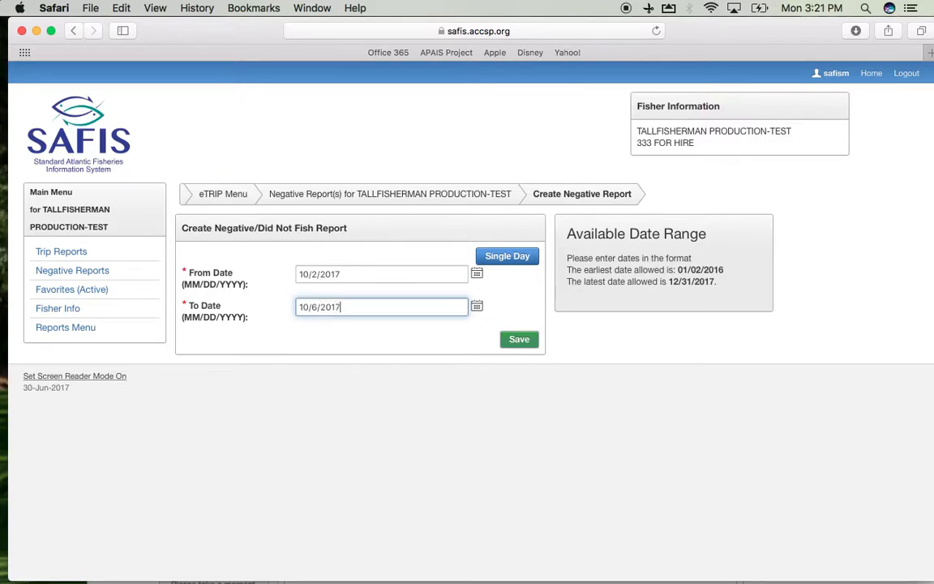
click(478, 309)
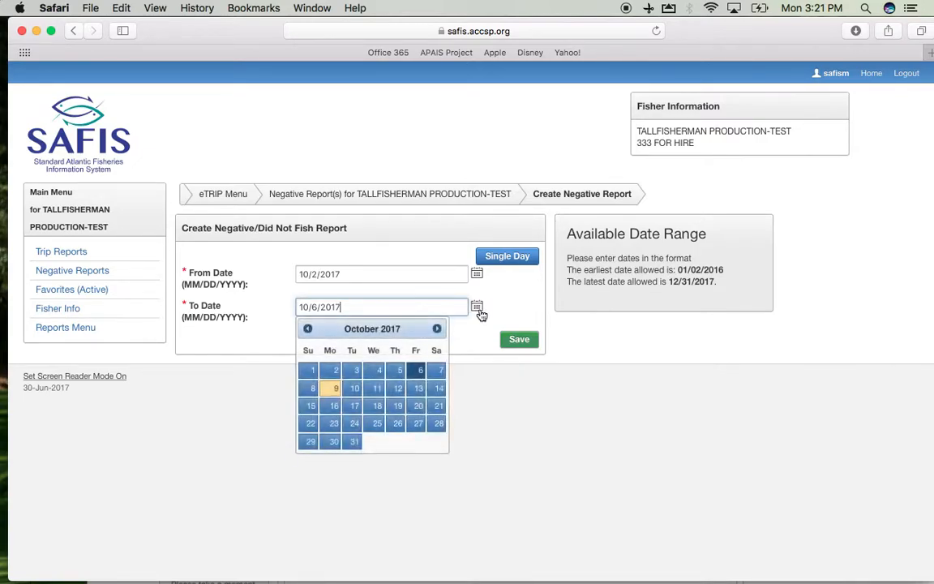
click(398, 373)
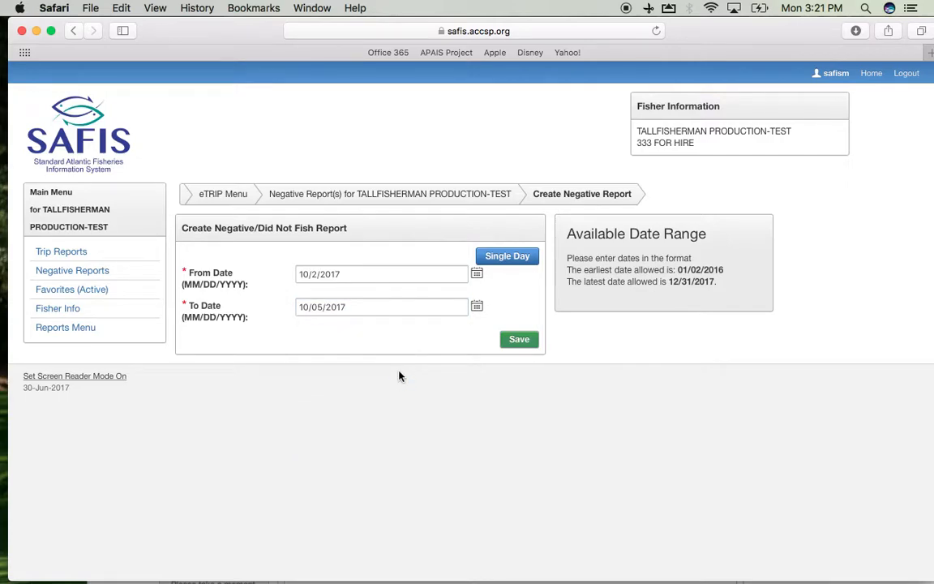
Step: Save the negative reports and finish the confirmation
click(521, 342)
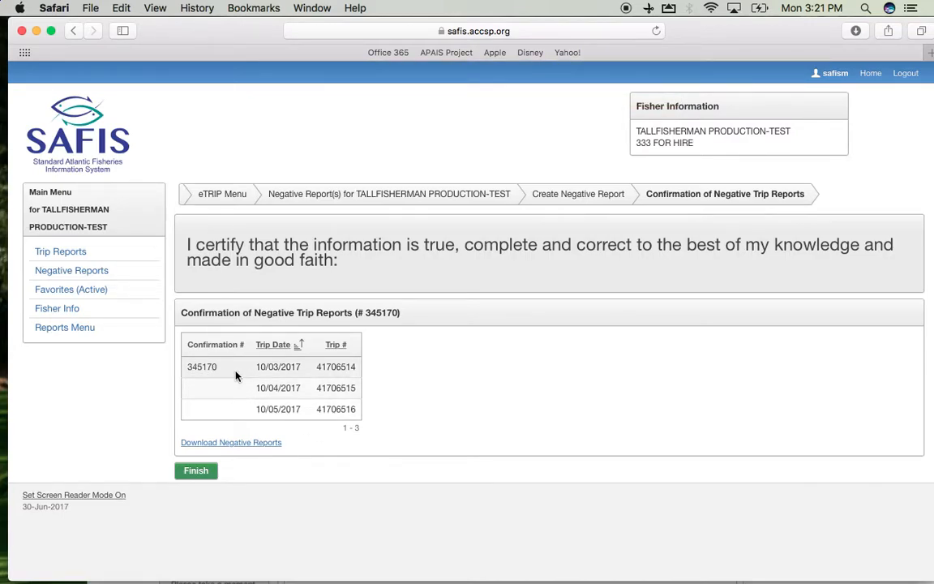
click(201, 478)
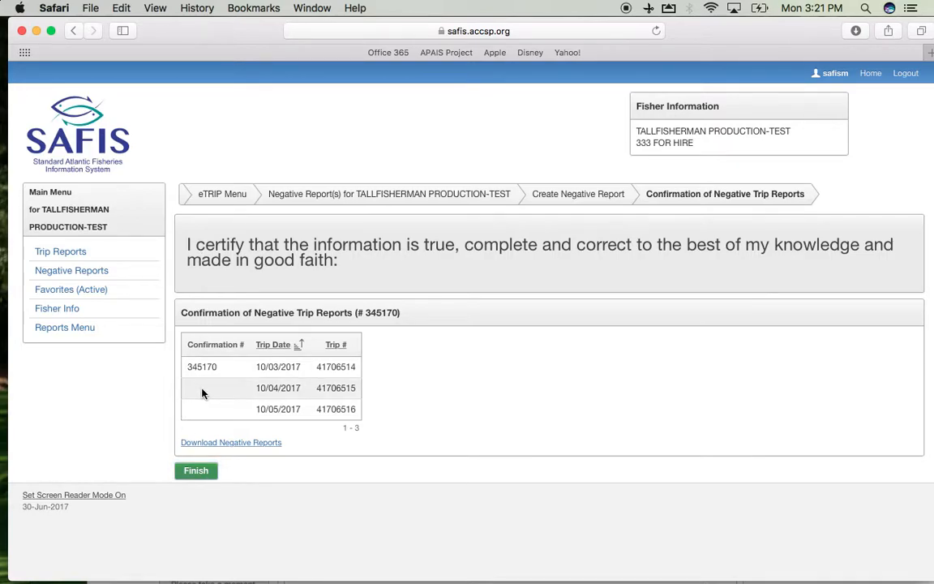
click(197, 470)
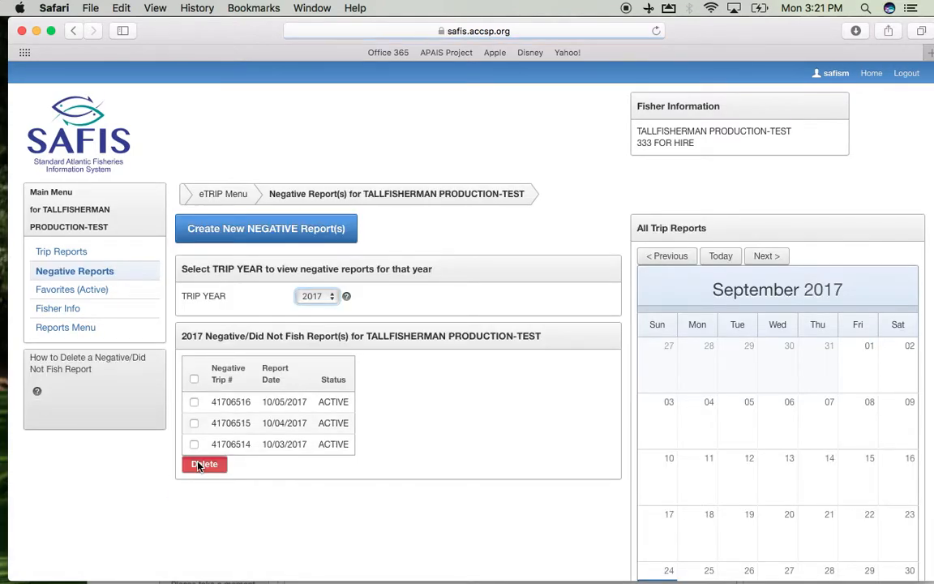